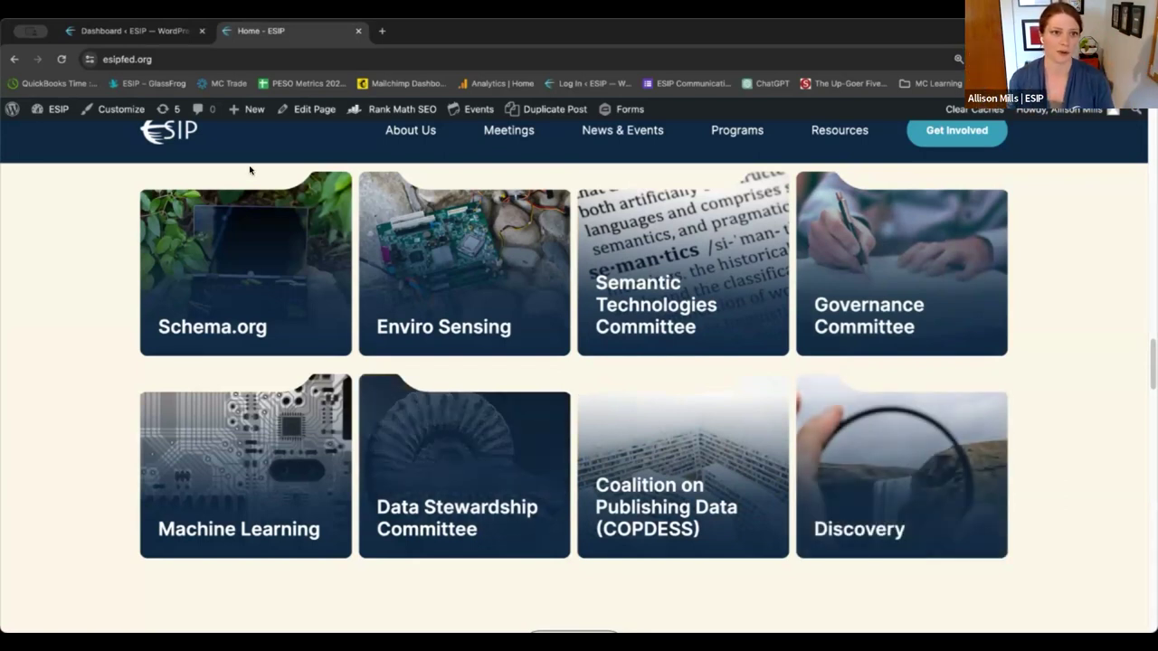
- Switch to the WordPress dashboard and open the list of all Collaboration Areas
click(133, 32)
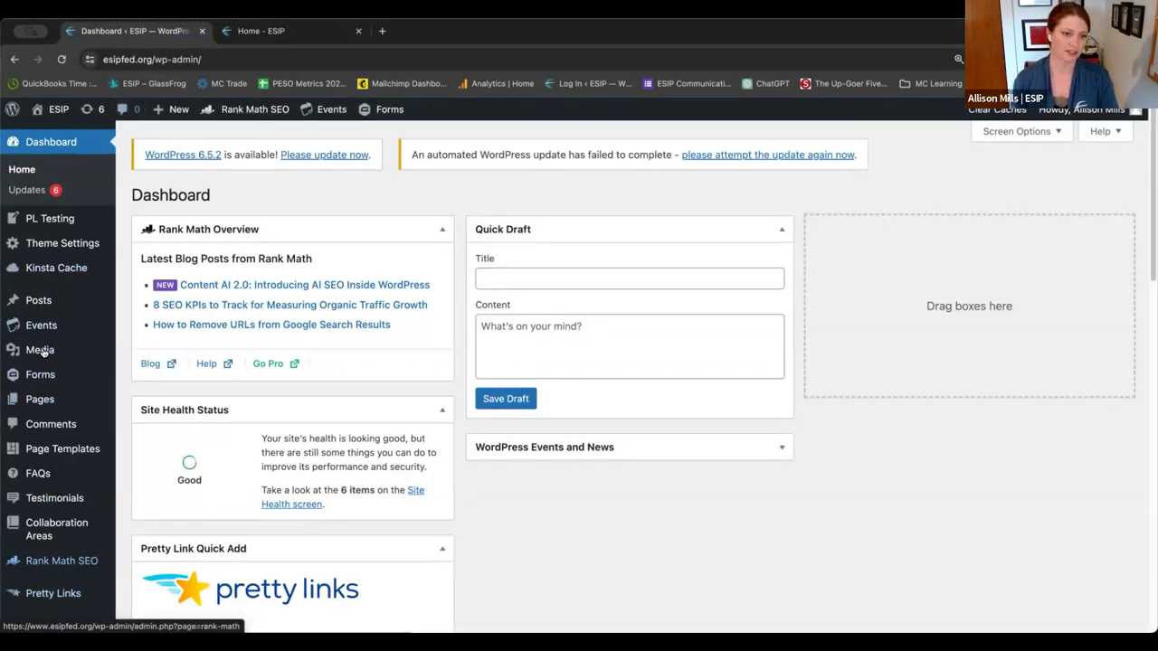
mouse_move(46, 336)
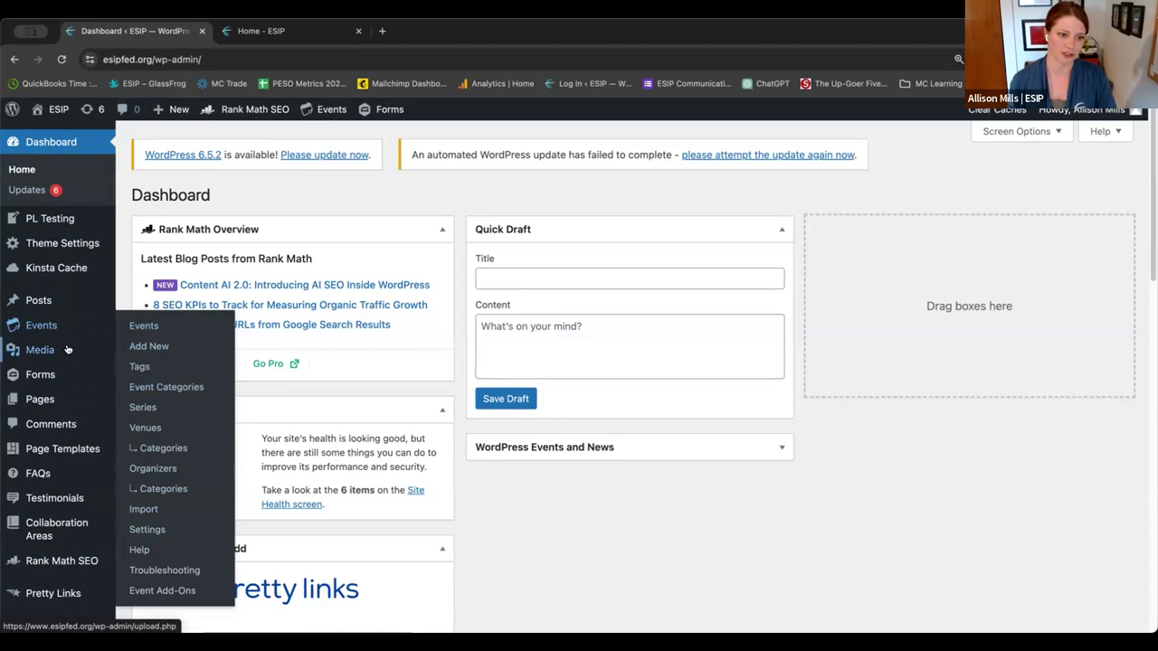
mouse_move(43, 391)
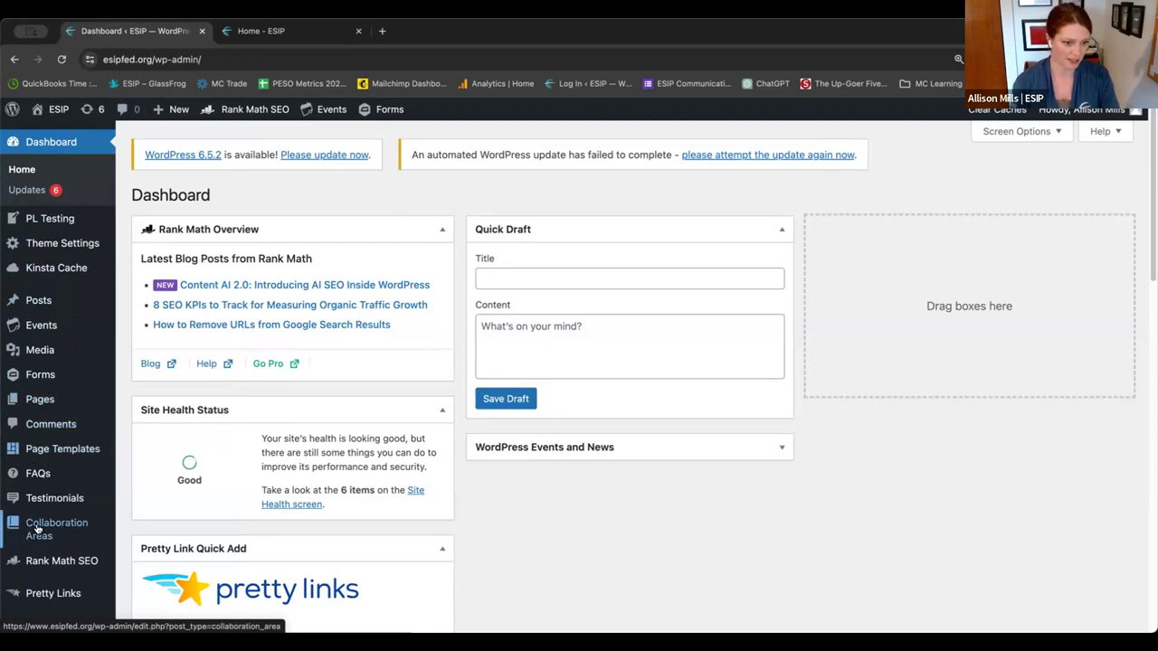
click(37, 529)
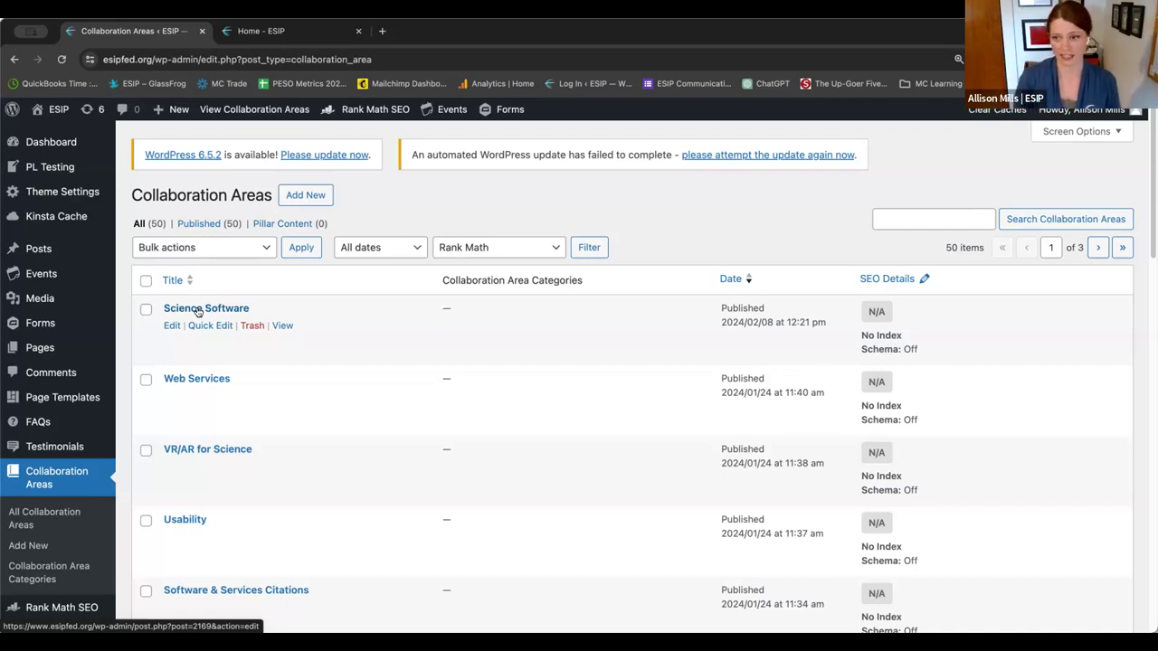
- Find the Public Private Partnership Cluster in the Collaboration Areas list and open it for editing
scroll(204, 407, down, 2)
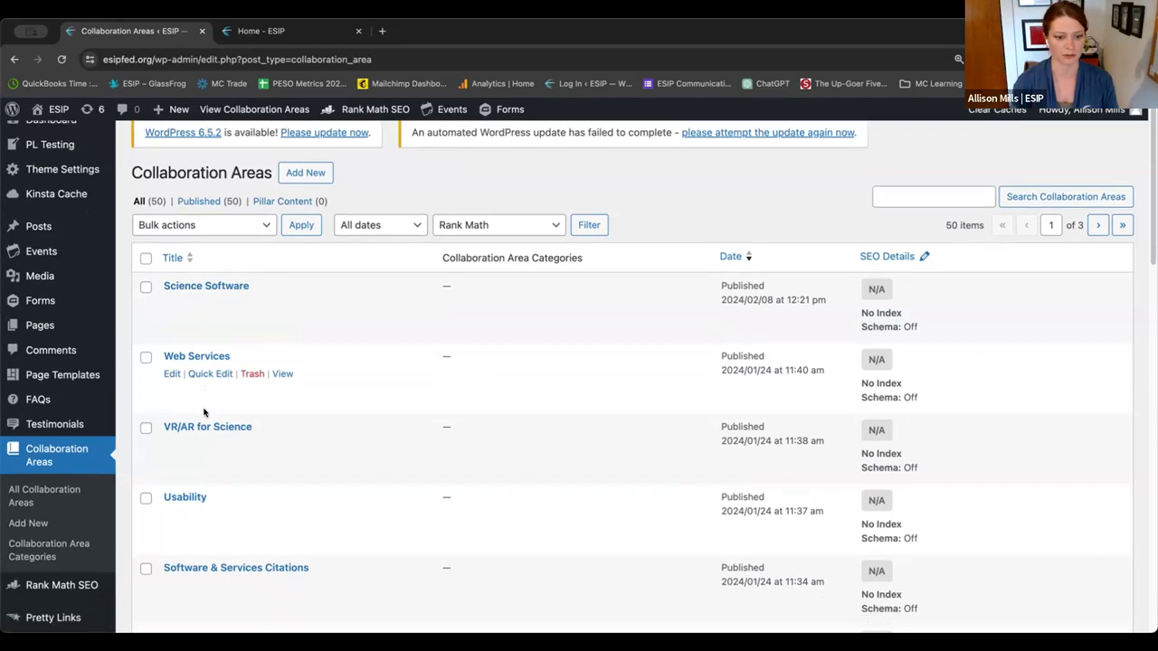
scroll(203, 407, down, 8)
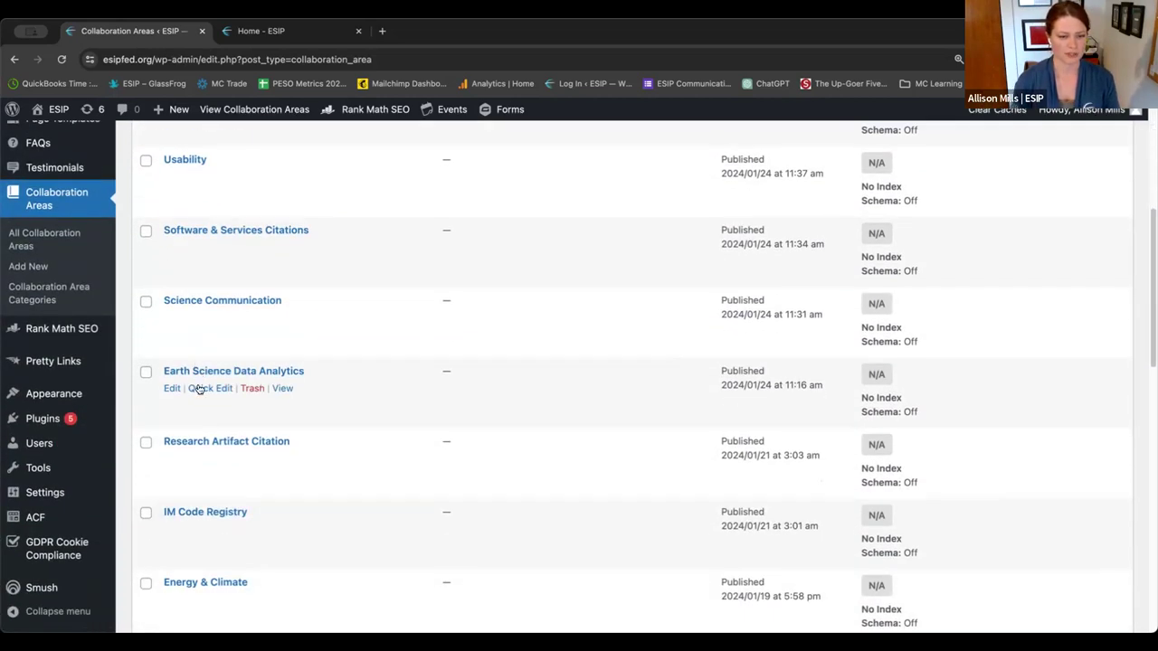
scroll(198, 391, down, 5)
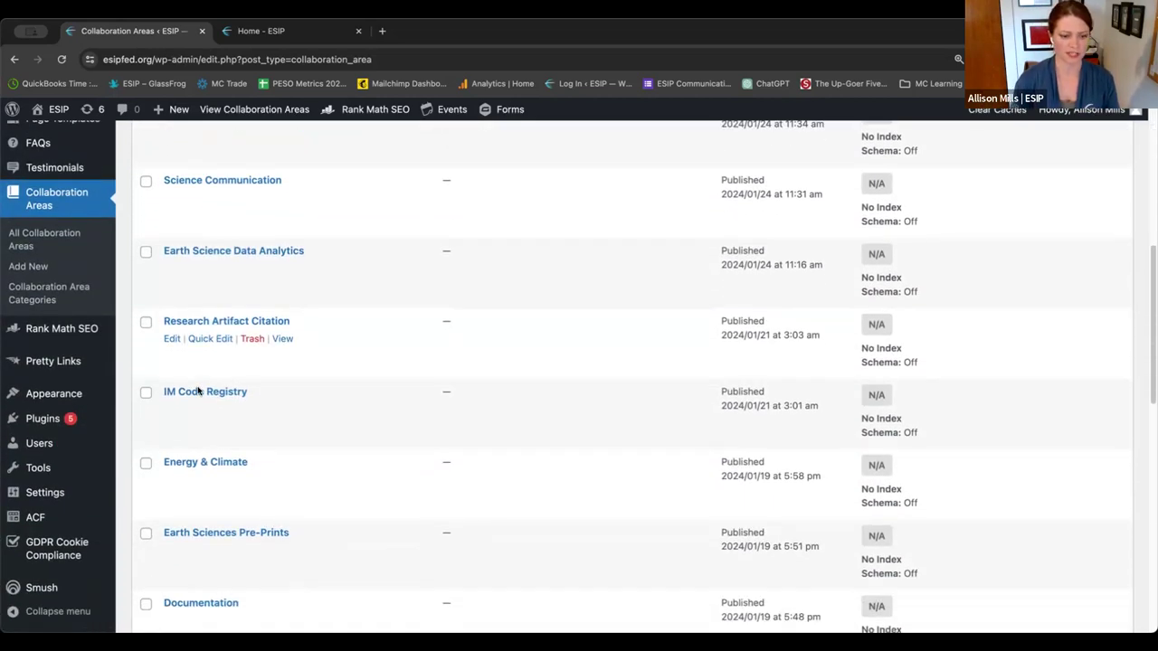
scroll(198, 390, down, 4)
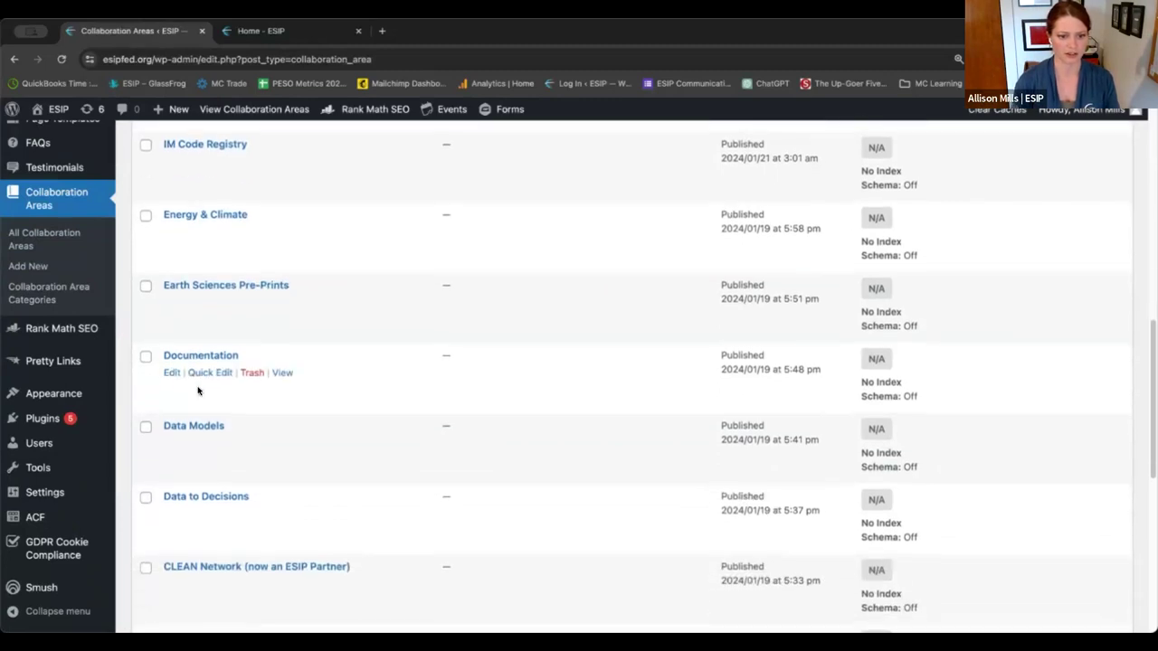
scroll(199, 390, down, 1)
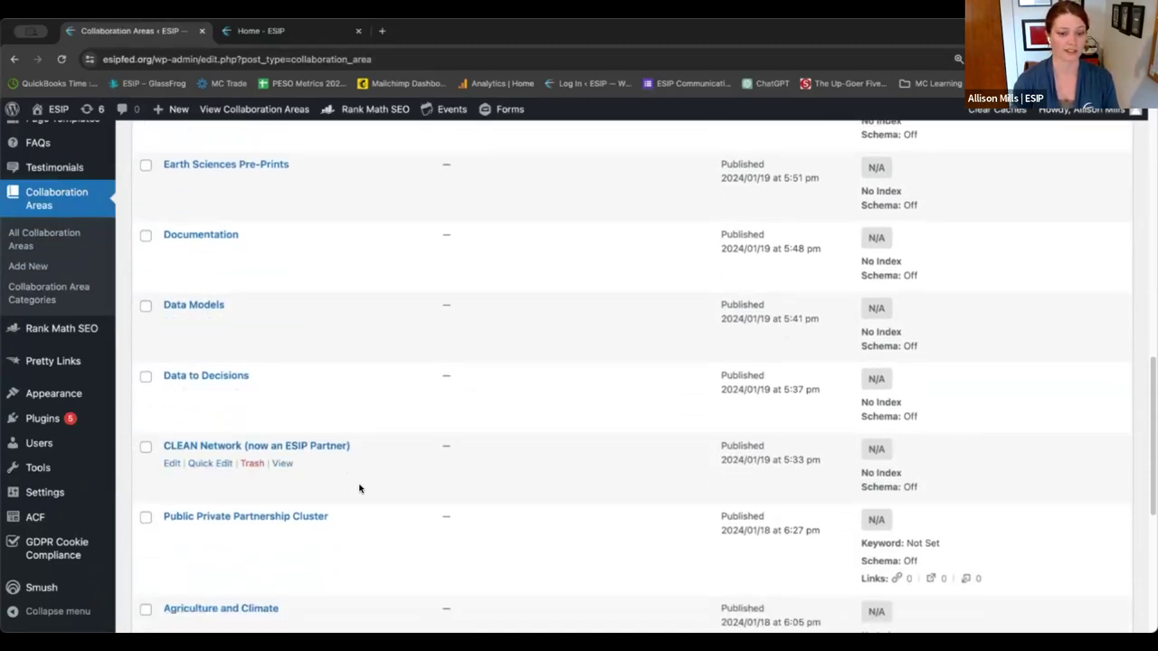
scroll(302, 468, down, 1)
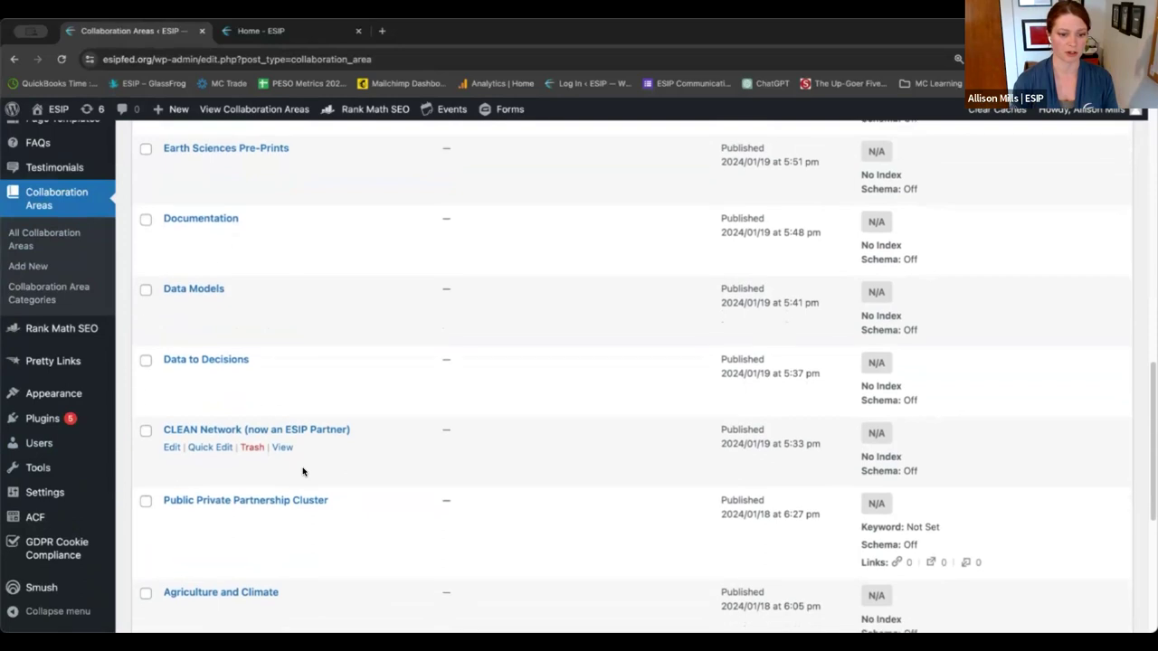
scroll(298, 466, down, 1)
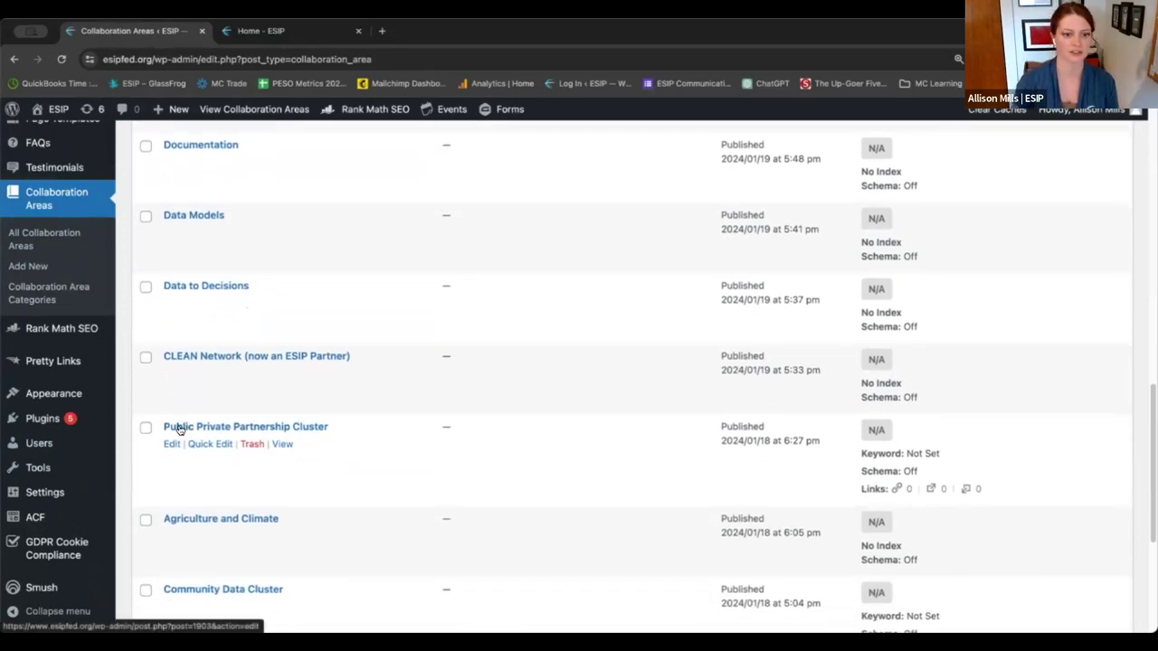
click(171, 445)
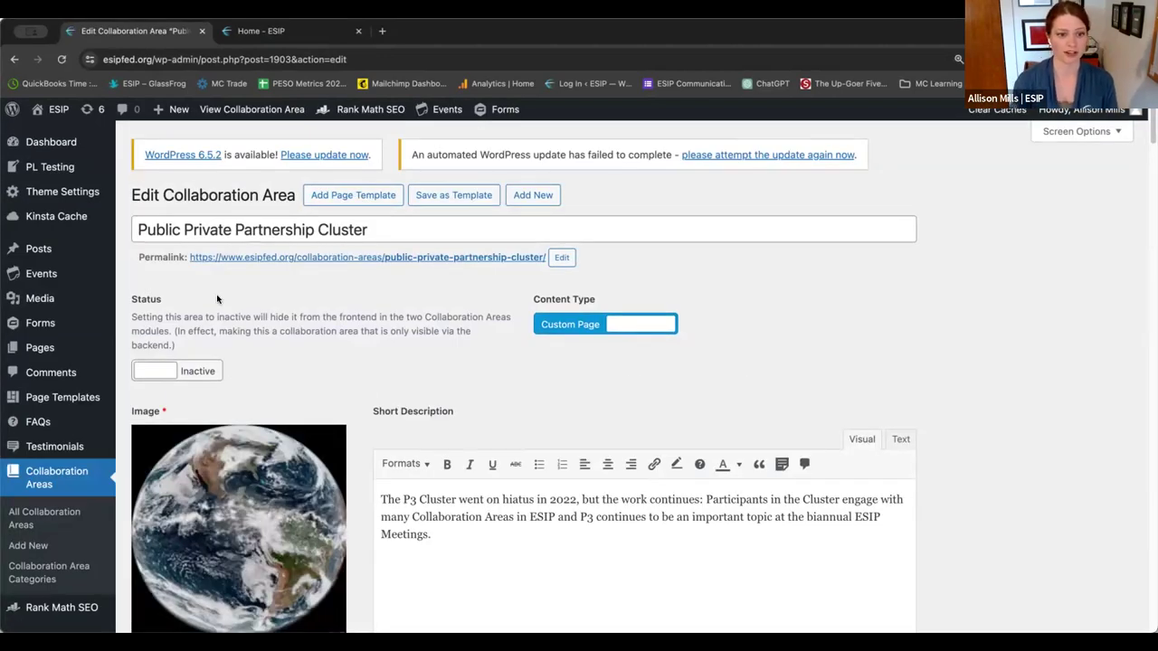
- Review the cluster's status and content type settings, short description, and the Hero and boxed text modules
click(215, 377)
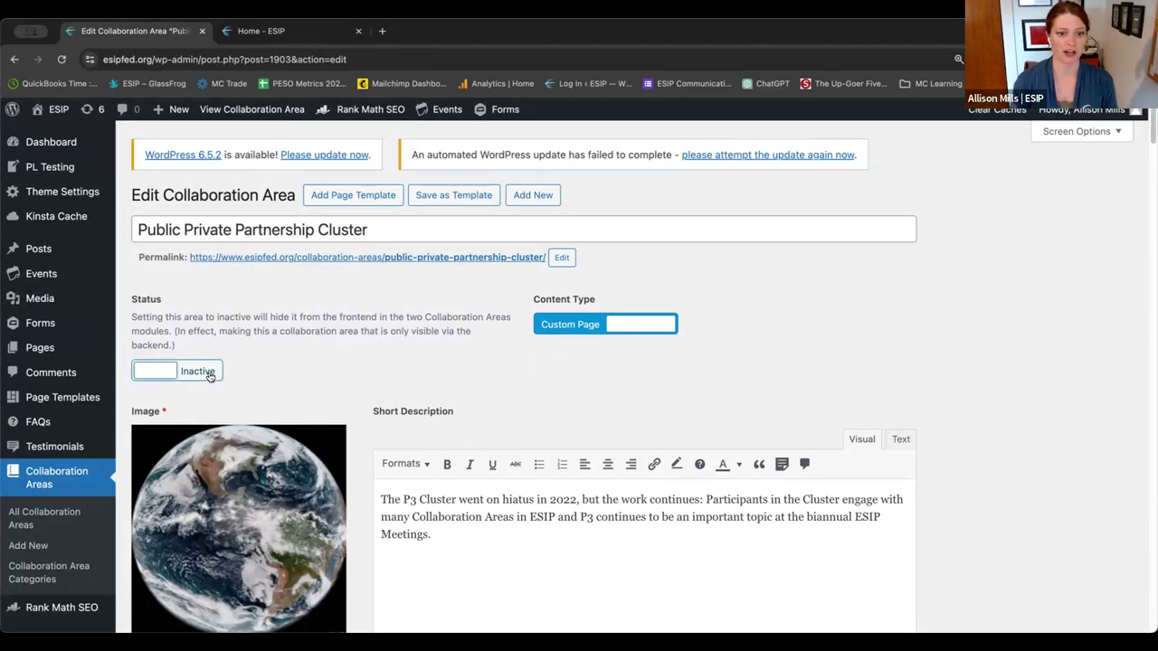
click(154, 375)
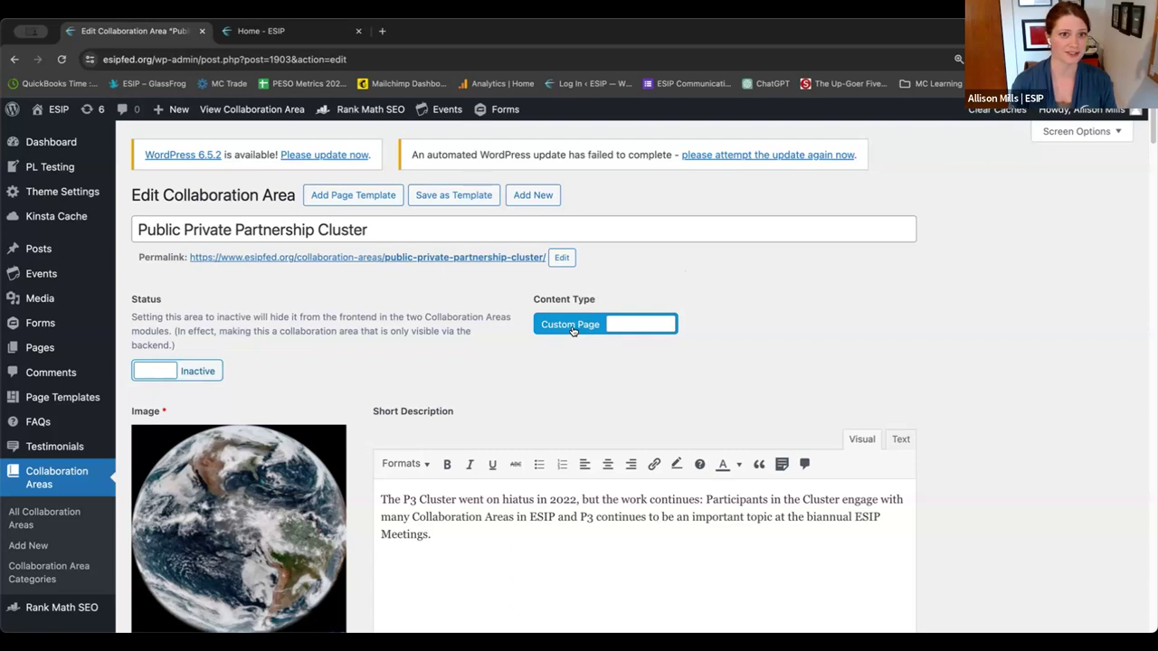
scroll(572, 331, down, 2)
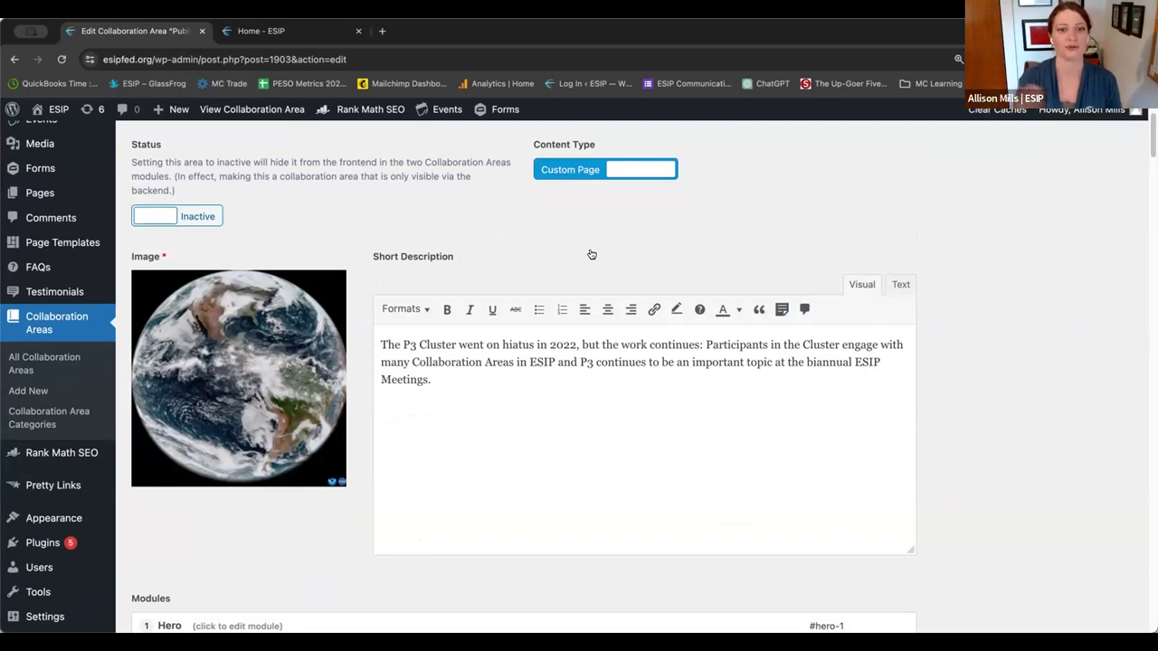
scroll(592, 254, down, 5)
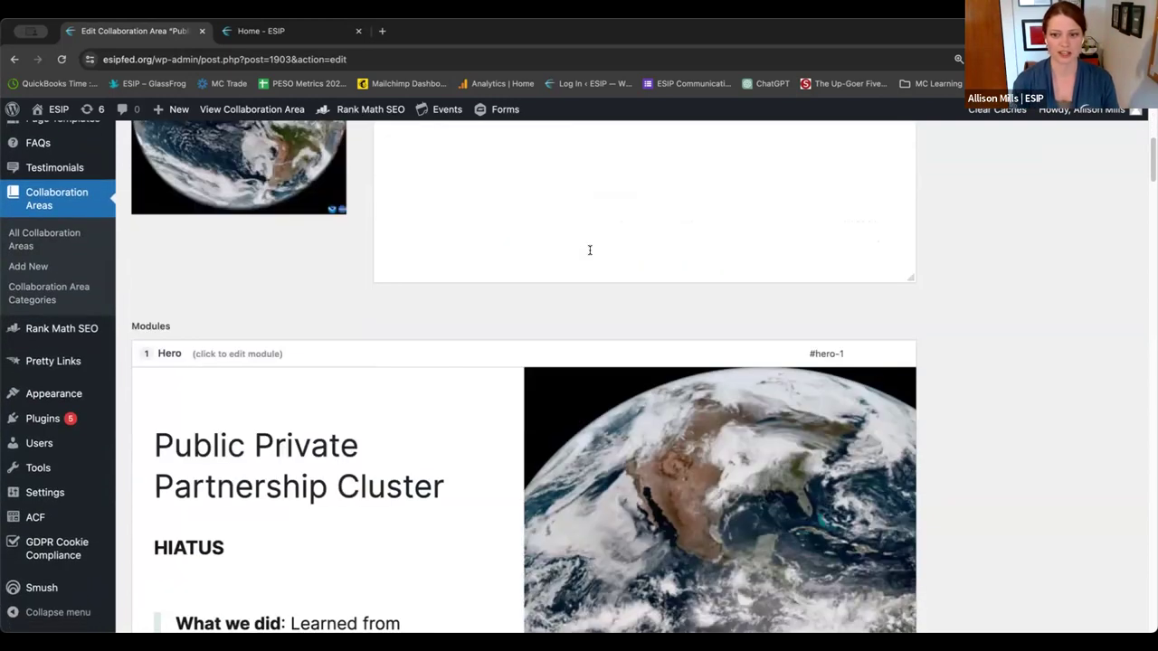
scroll(589, 250, down, 4)
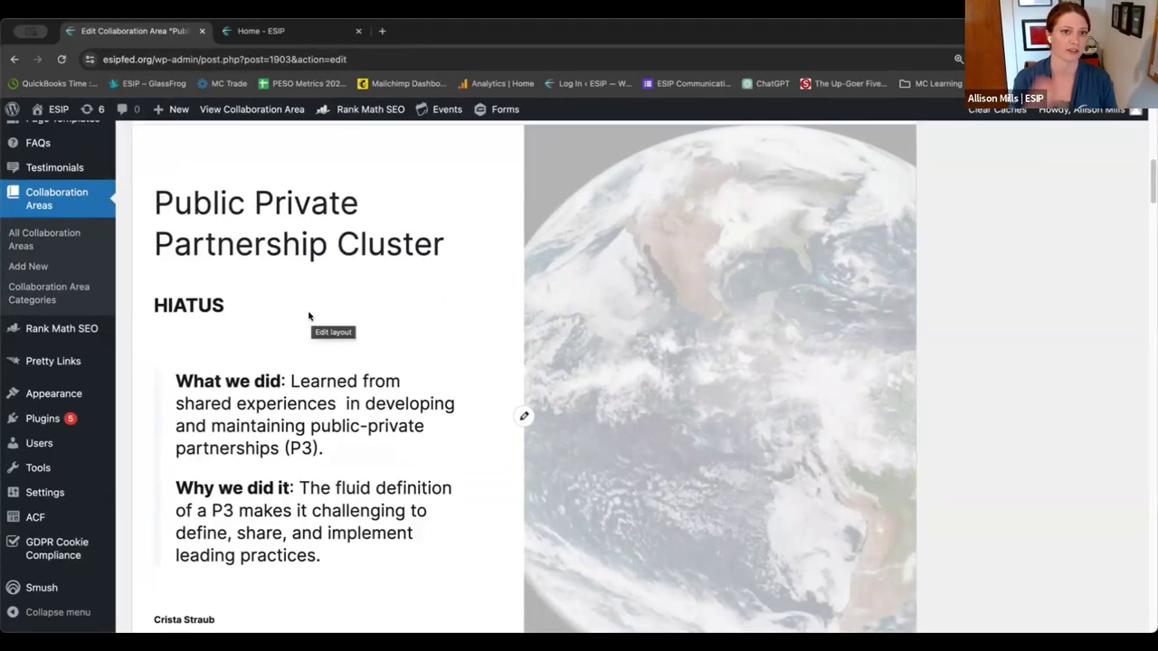
scroll(312, 322, down, 5)
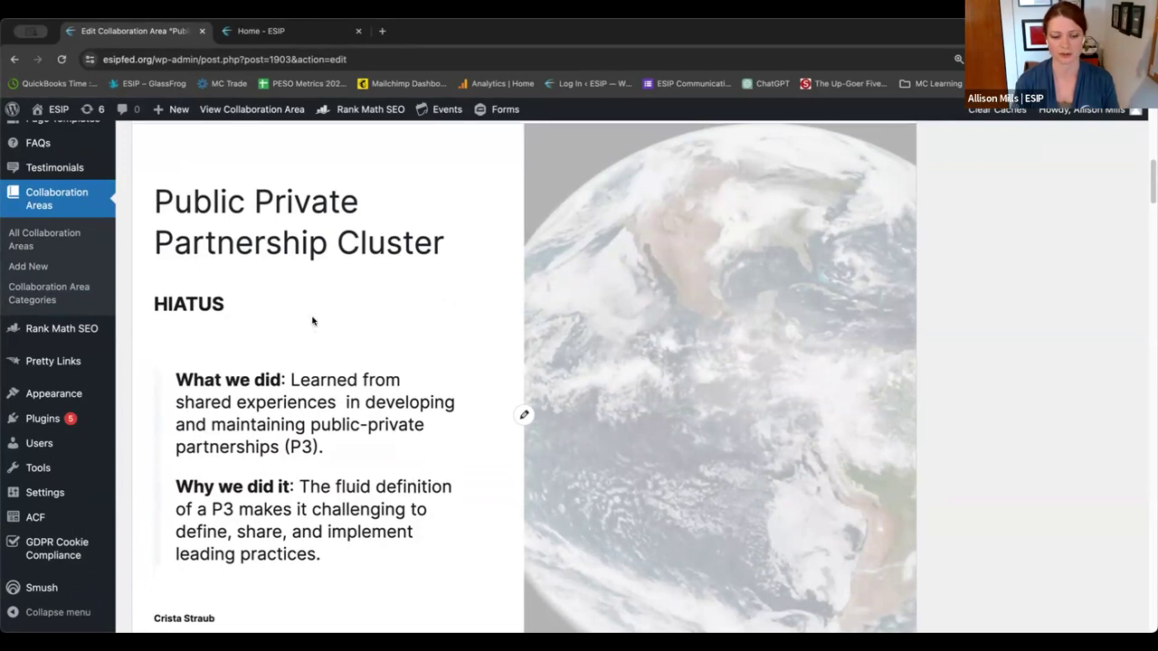
scroll(312, 316, down, 3)
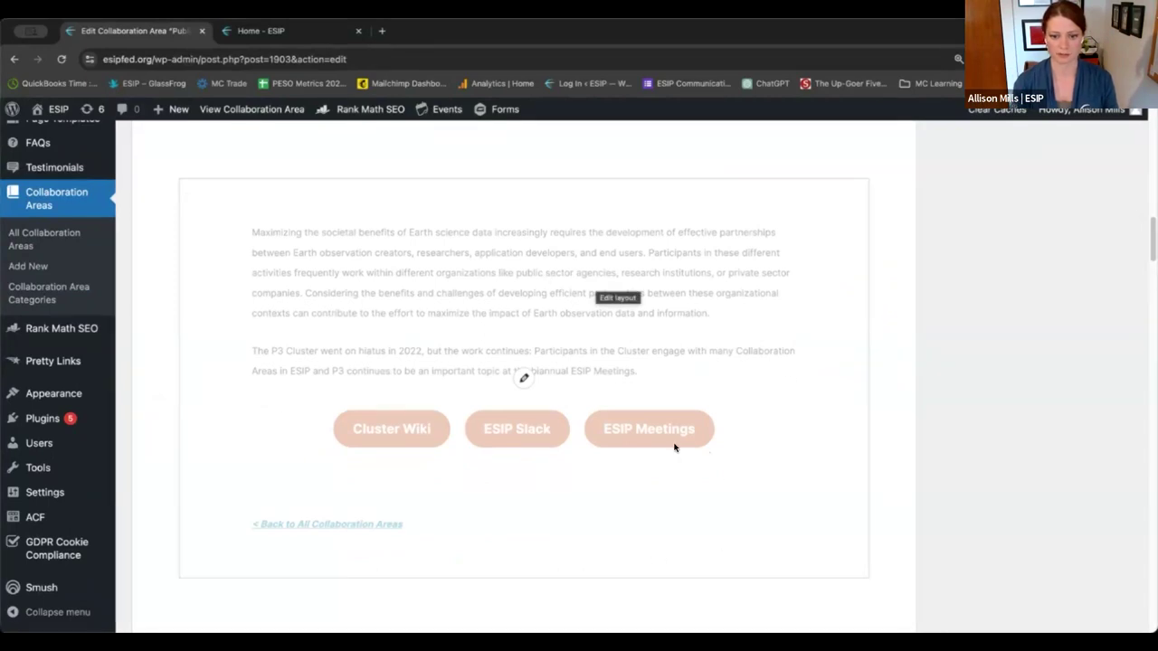
- Open the second module, Single Column Content, for editing and examine its text content and button rows
click(523, 373)
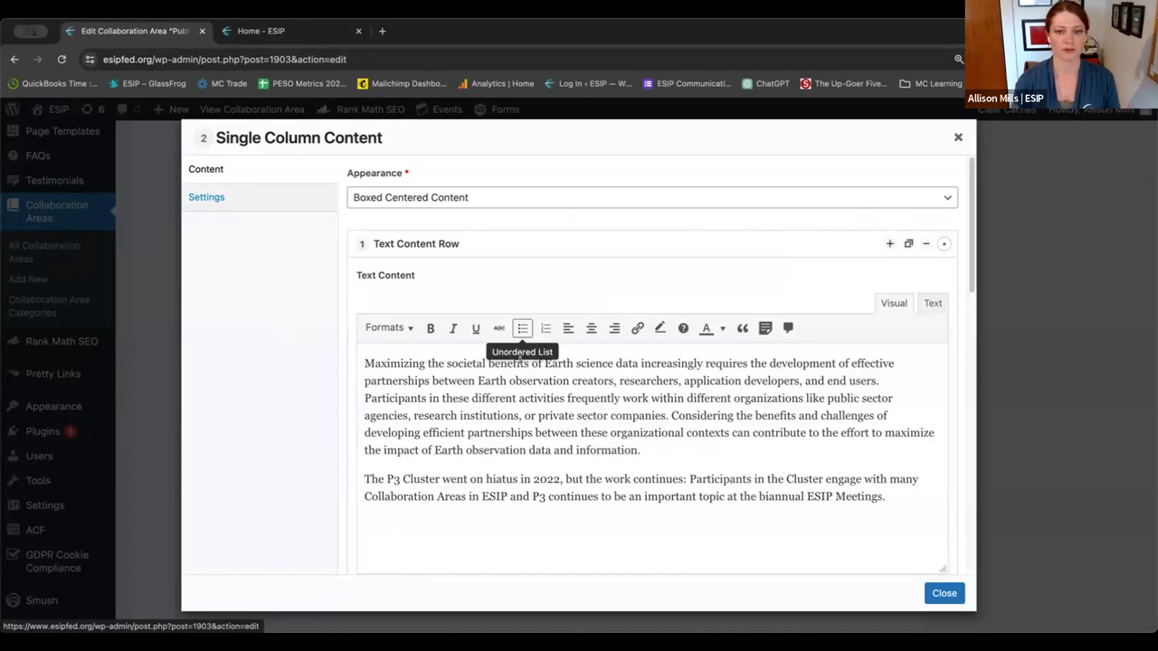
scroll(511, 371, down, 3)
scroll(511, 372, down, 1)
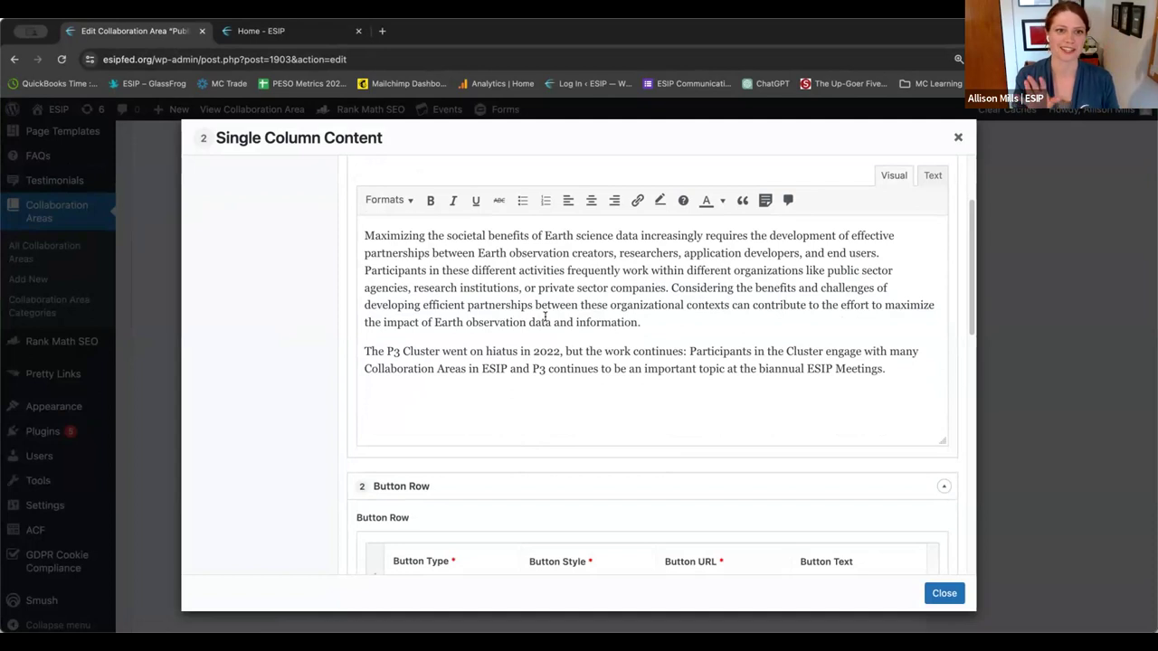
scroll(300, 331, up, 3)
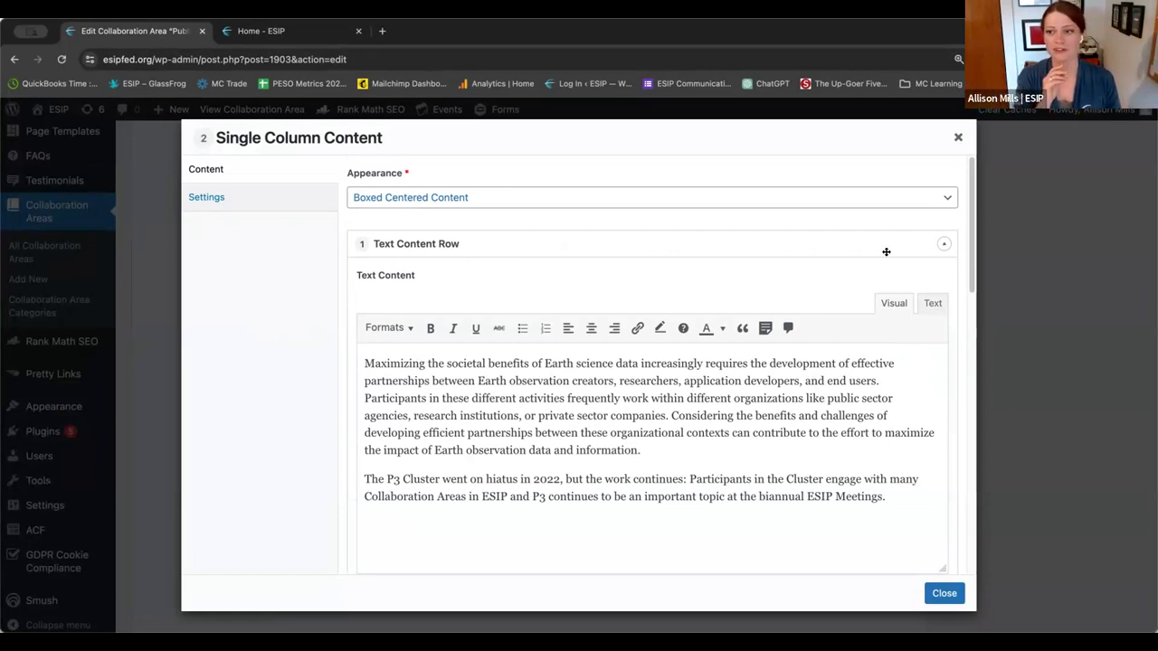
scroll(872, 278, down, 3)
scroll(871, 278, down, 5)
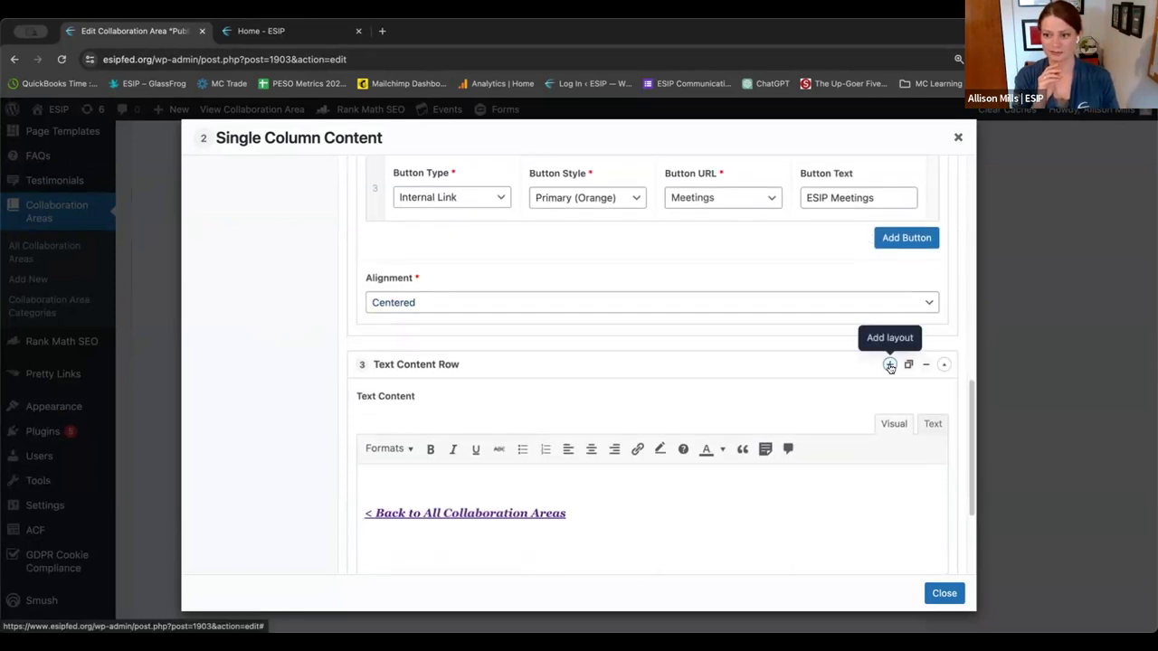
- Check which content row types can be added to the Single Column Content module, and close it without adding any
click(889, 365)
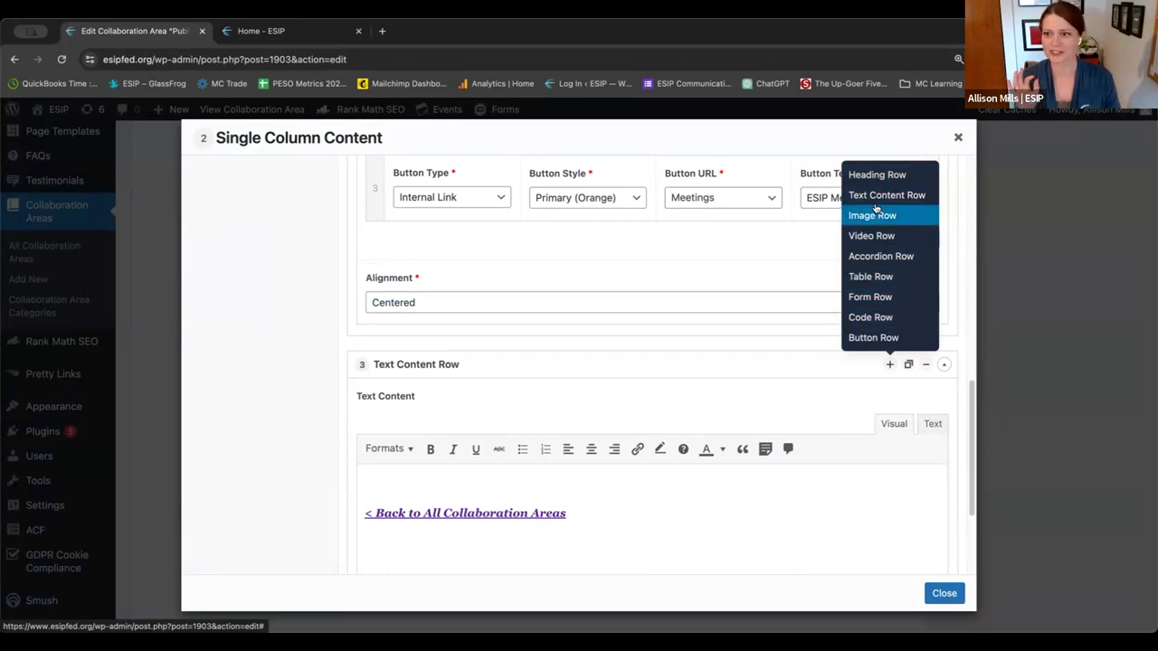
scroll(883, 447, down, 1)
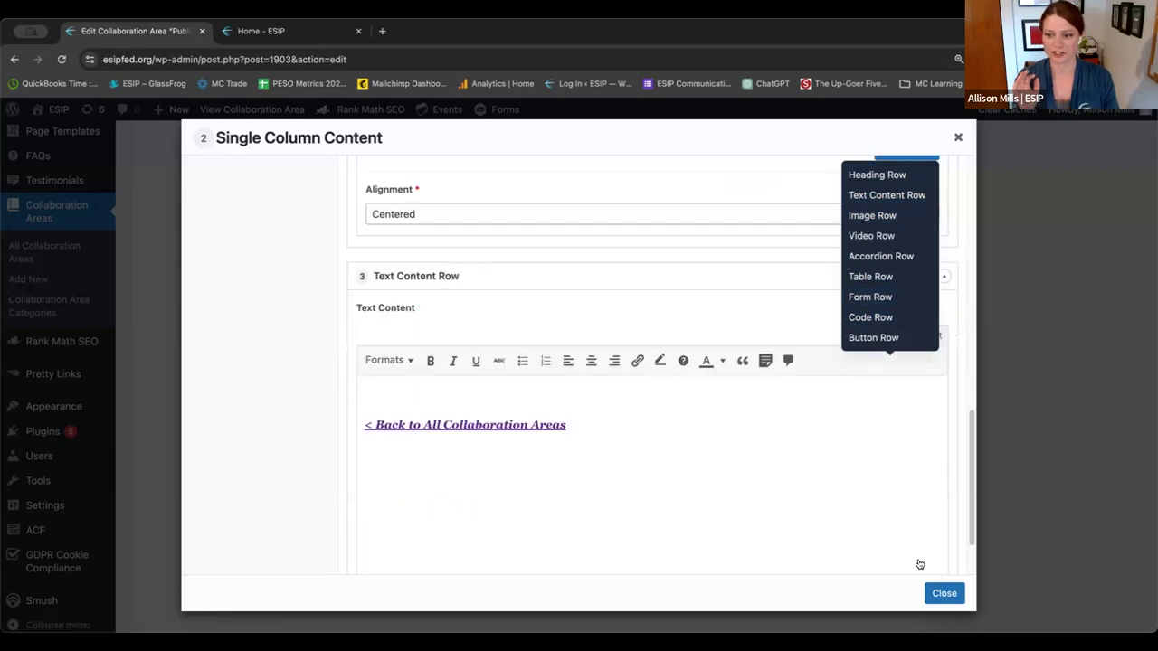
scroll(921, 565, down, 1)
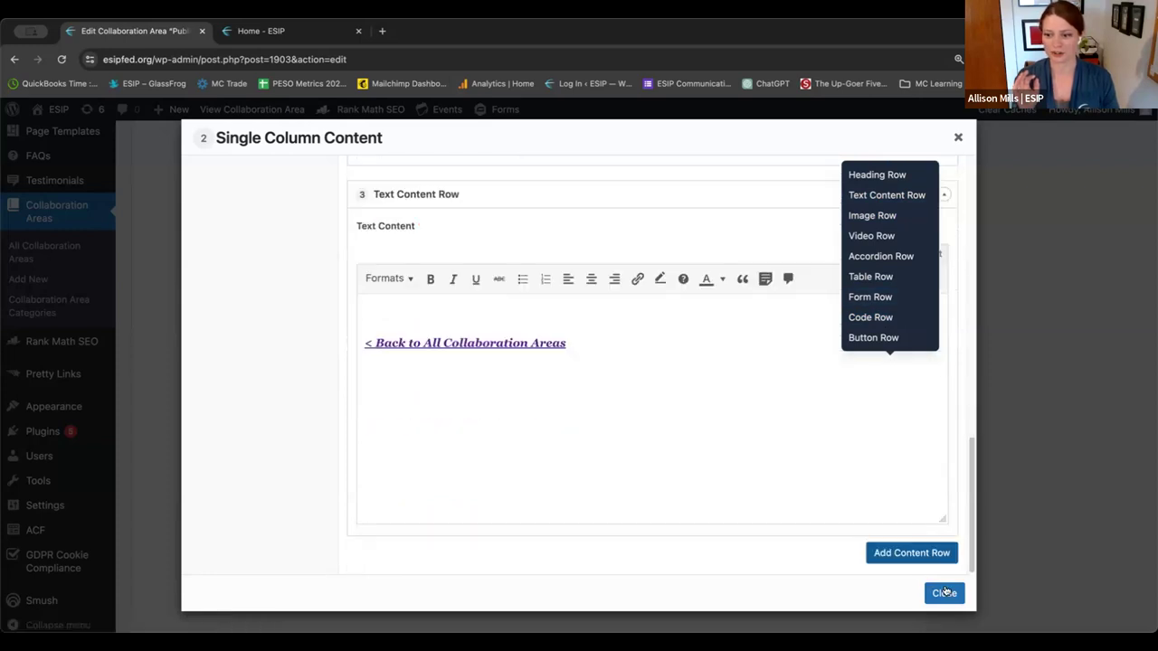
click(900, 553)
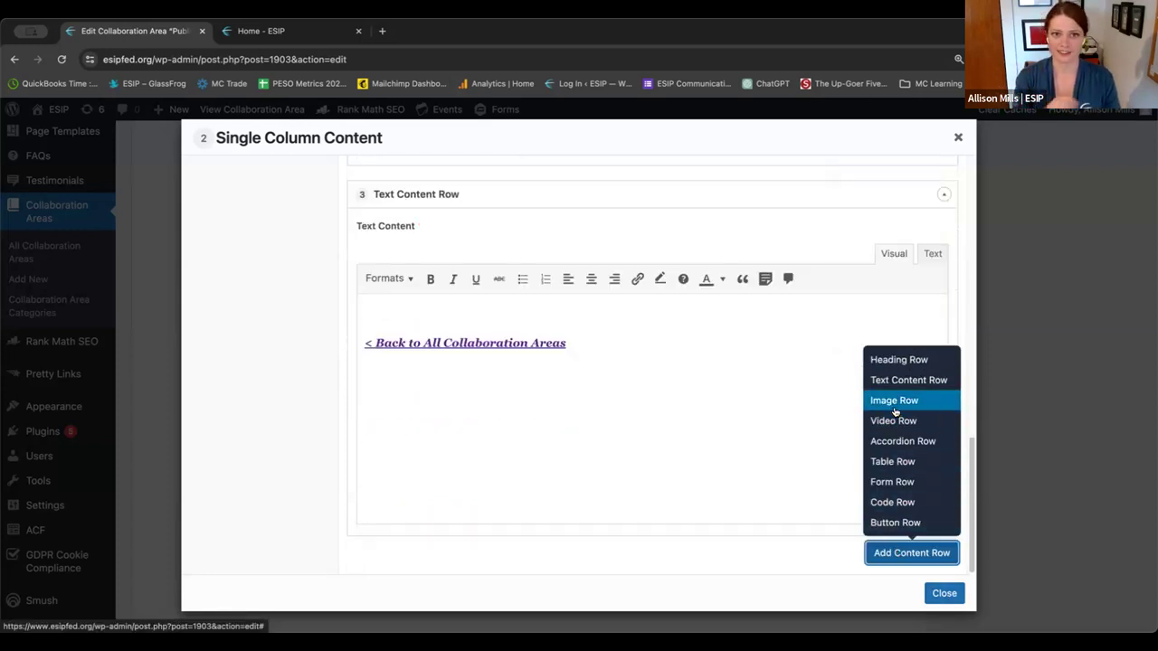
click(941, 590)
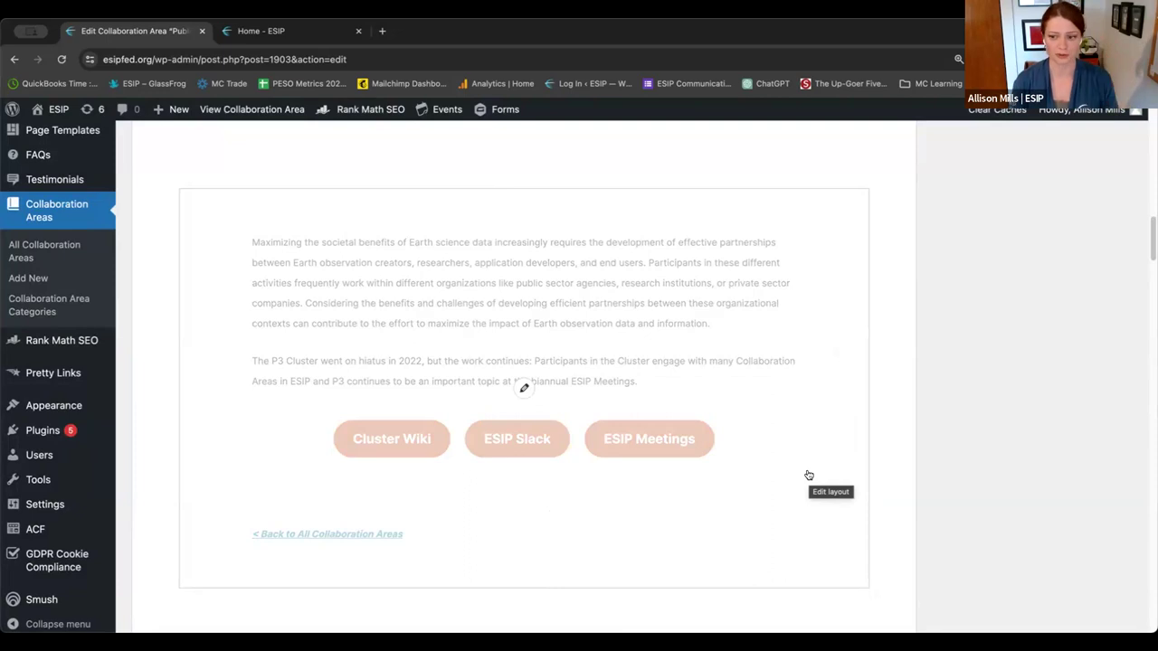
- Look over the Upcoming events module with the community calendar and return to the second module
scroll(808, 476, down, 3)
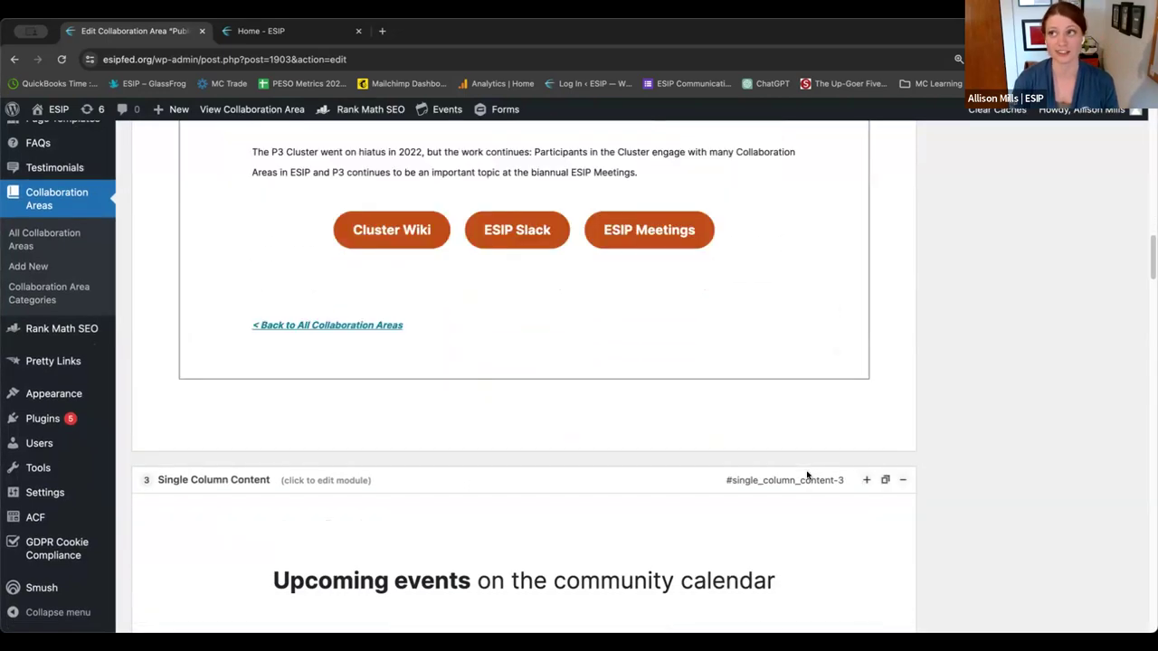
scroll(802, 474, down, 1)
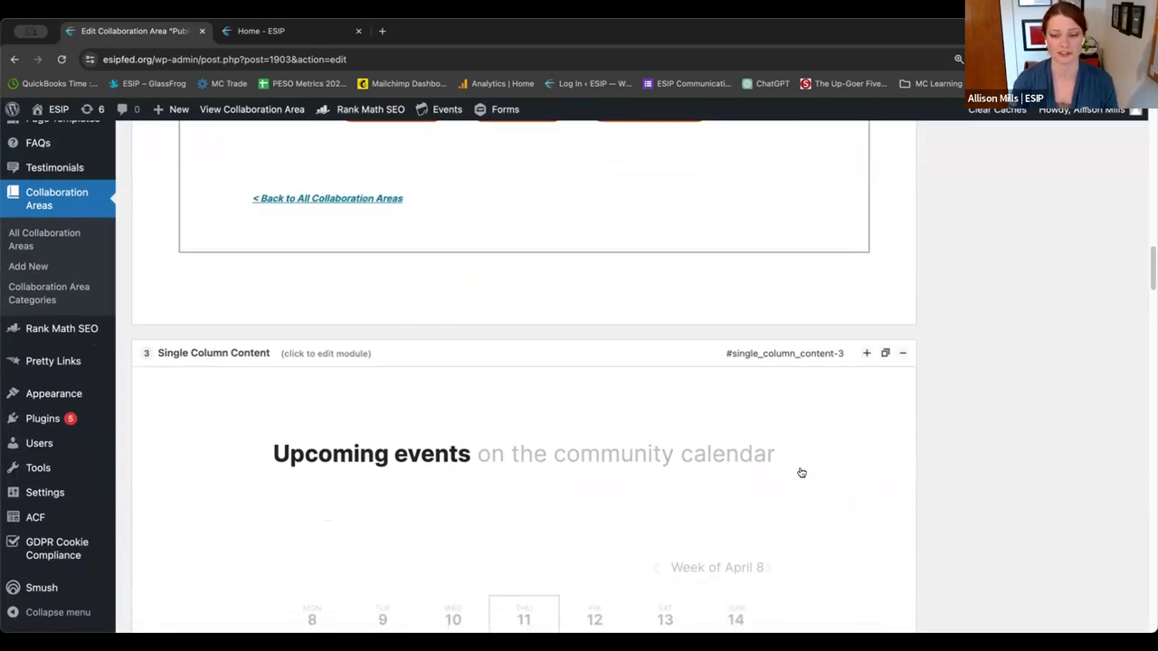
scroll(801, 472, down, 2)
scroll(801, 471, down, 1)
scroll(798, 470, up, 15)
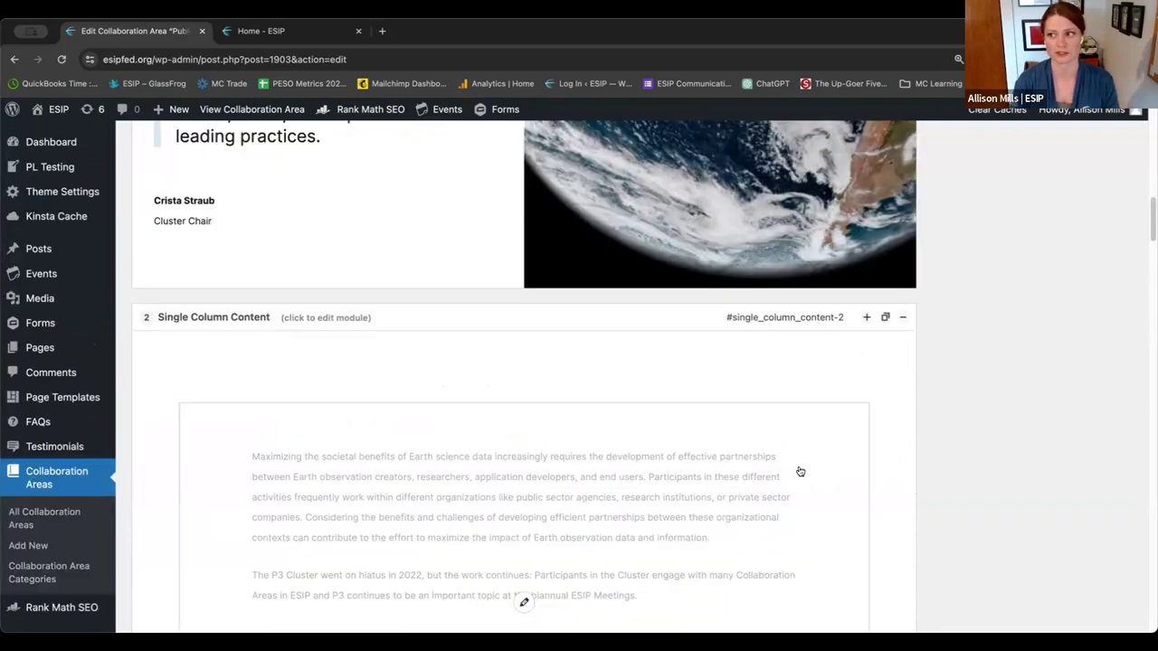